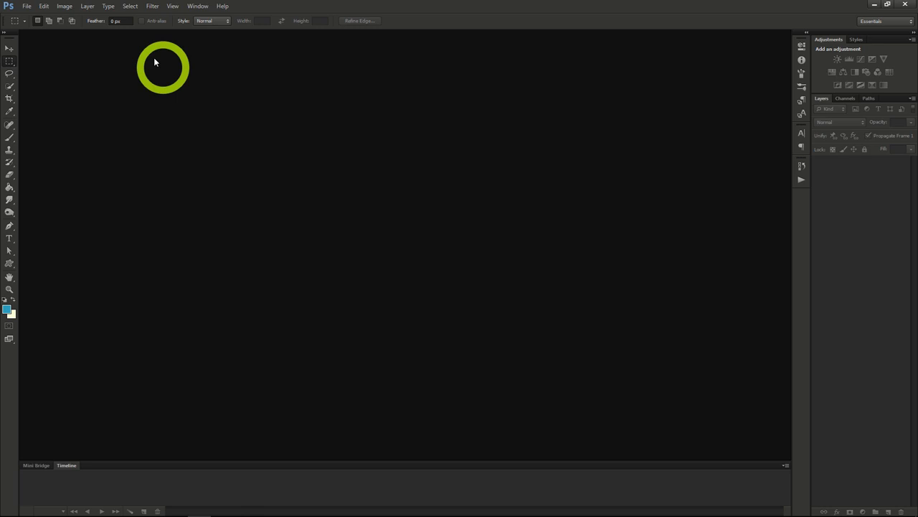
Create a new transparent document 970 pixels wide and 90 pixels high.
left_click(26, 6)
left_click(33, 15)
double_click(343, 211)
type("970")
double_click(337, 224)
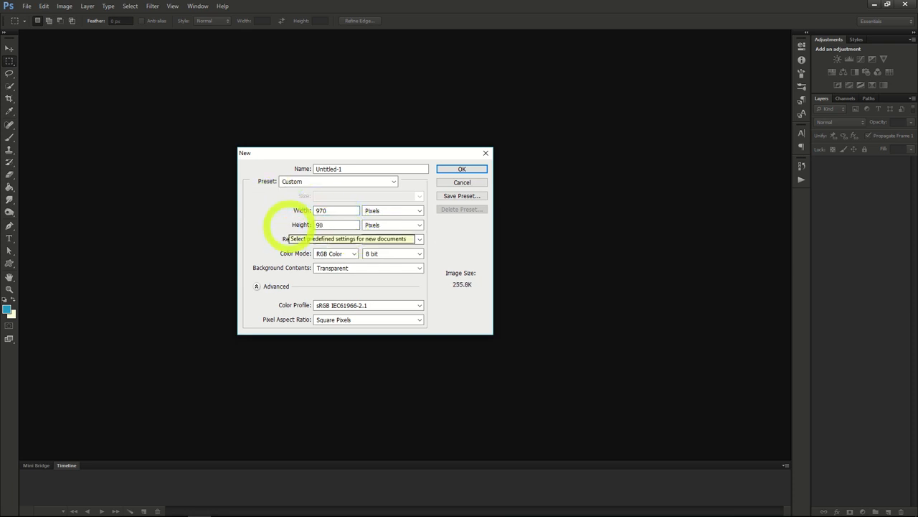
left_click(338, 225)
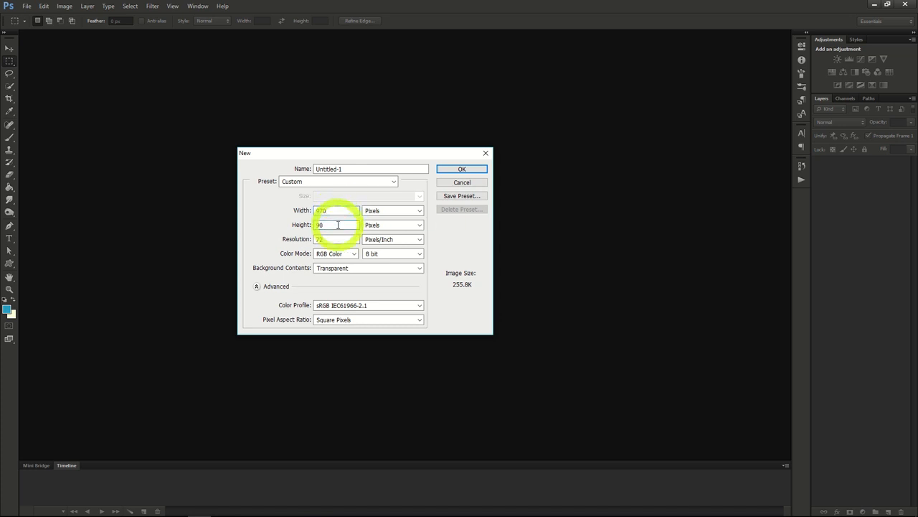
left_click(447, 169)
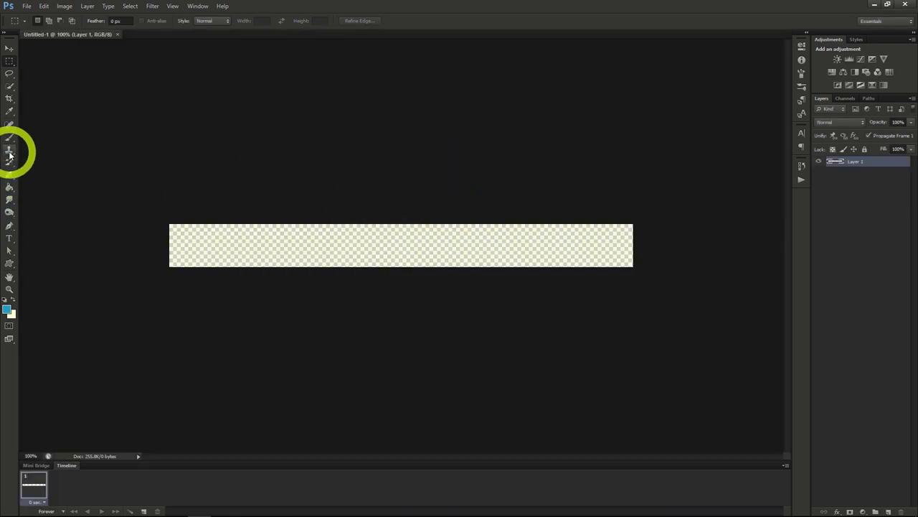
Swap the foreground and background colors and fill the whole banner with the light color.
left_click(10, 187)
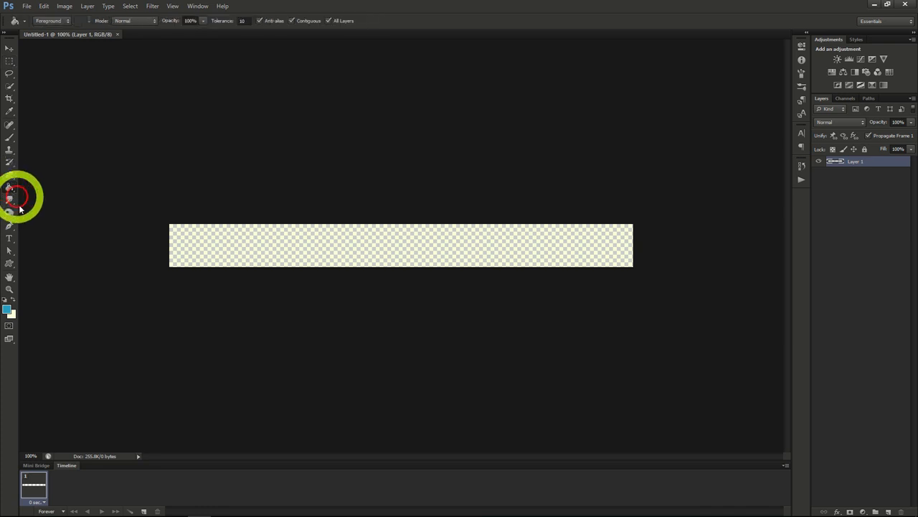
left_click(13, 298)
left_click(201, 242)
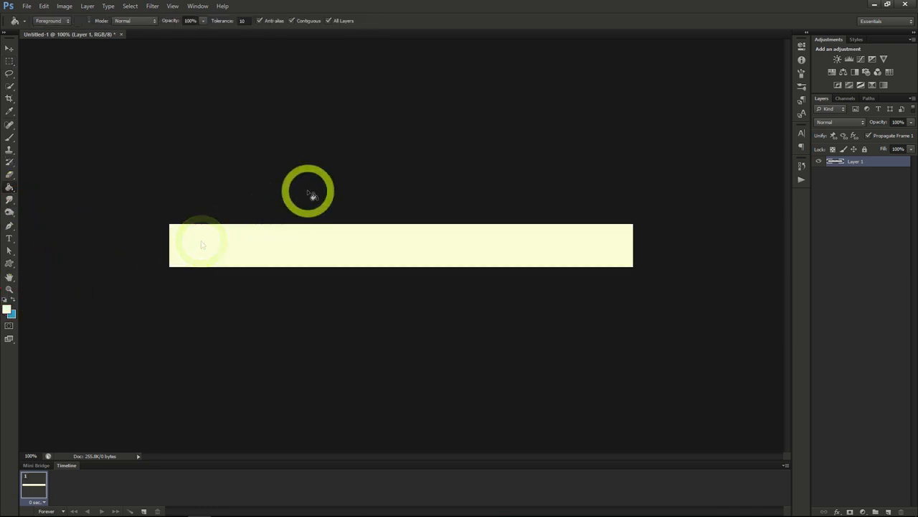
Set the Type tool's text color to black (000000).
left_click(10, 238)
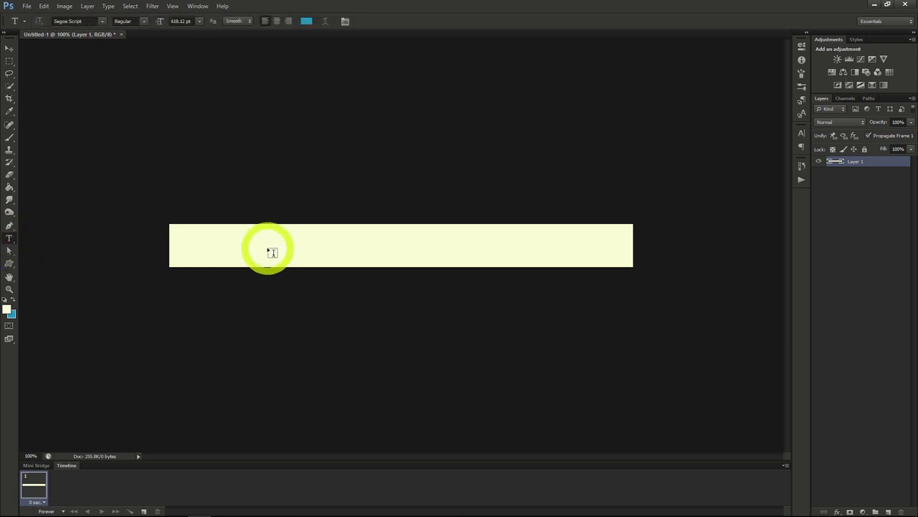
left_click(802, 133)
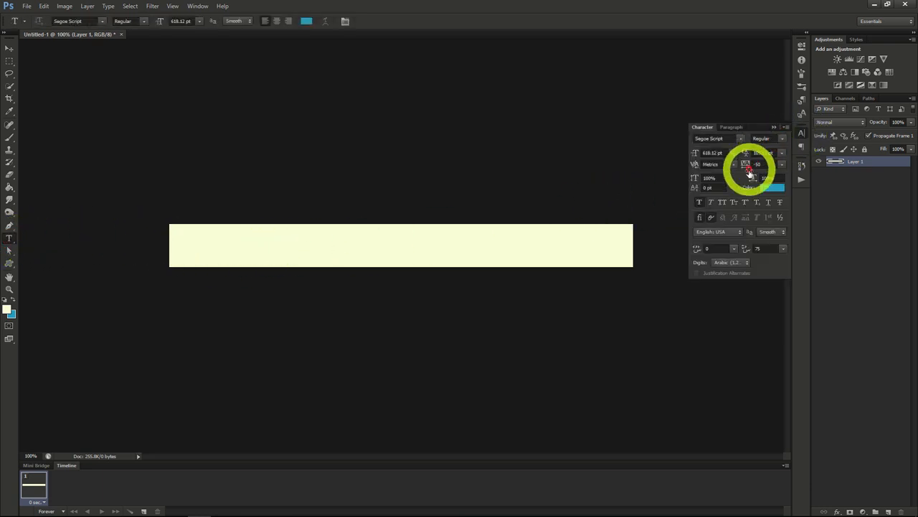
left_click(770, 189)
left_click_drag(668, 160, 774, 207)
left_click(810, 79)
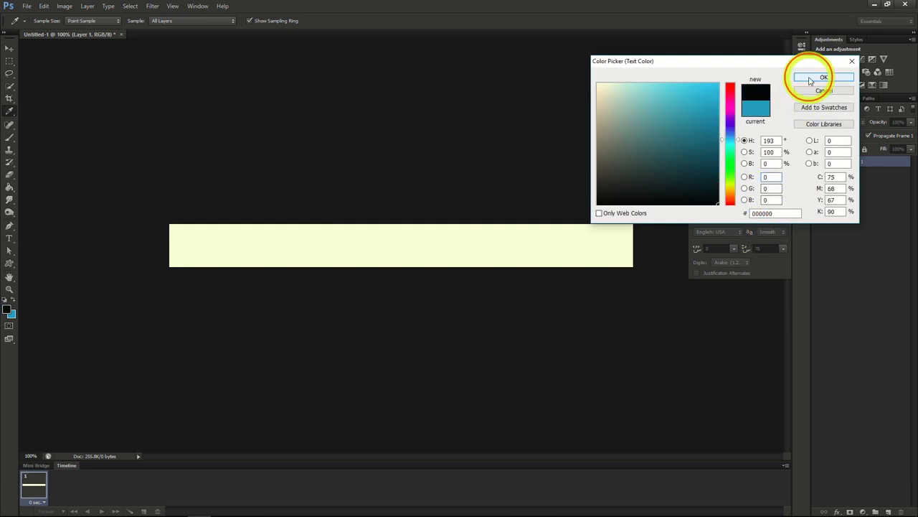
Add the text "10 Apples for 3.99" at 55.12 pt across the middle of the banner.
left_click(332, 206)
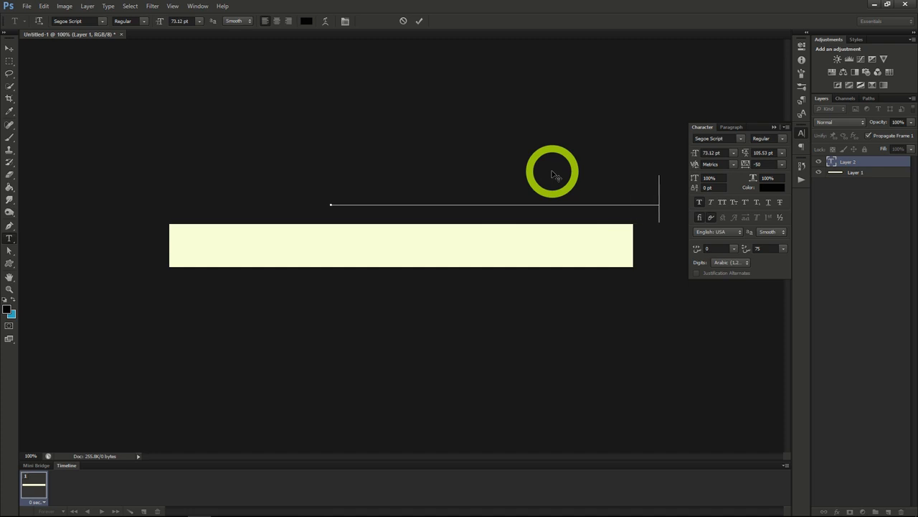
left_click_drag(519, 156, 445, 211)
left_click(165, 94, "ctrl")
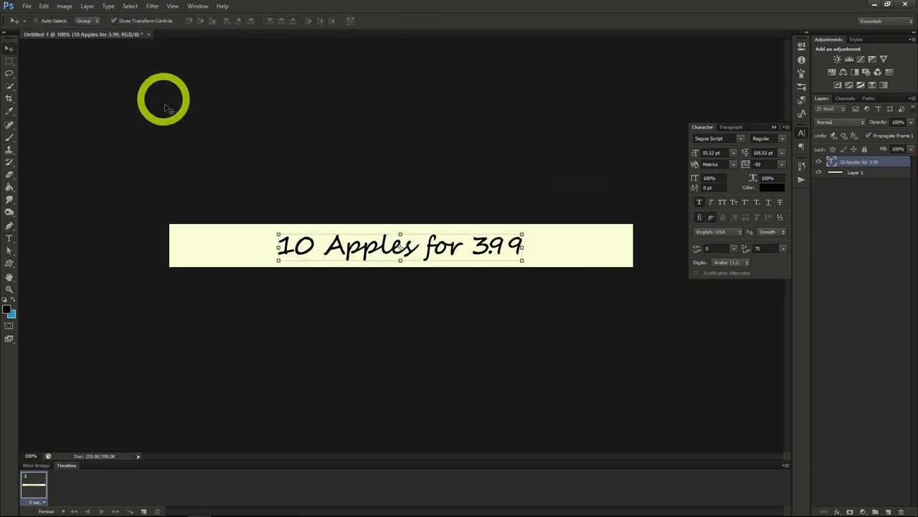
Select the entire canvas and center the text layer horizontally within it.
left_click(130, 7)
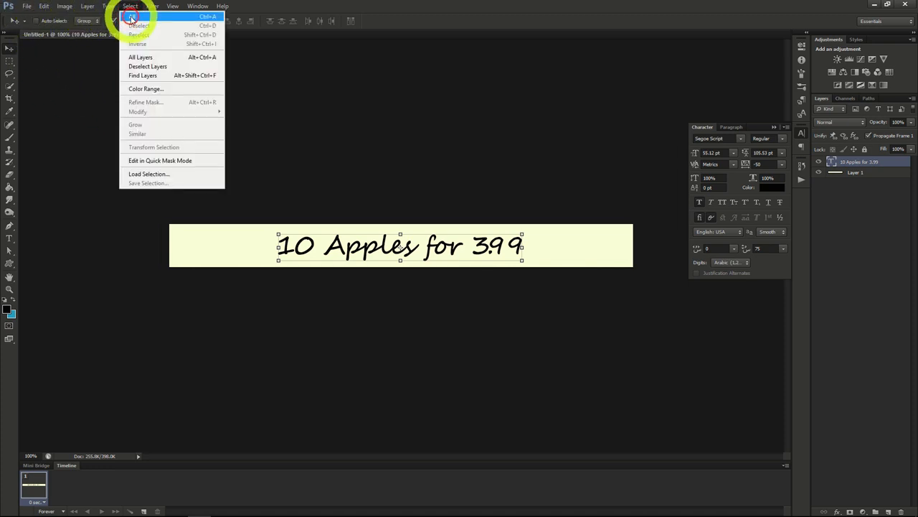
left_click(131, 17)
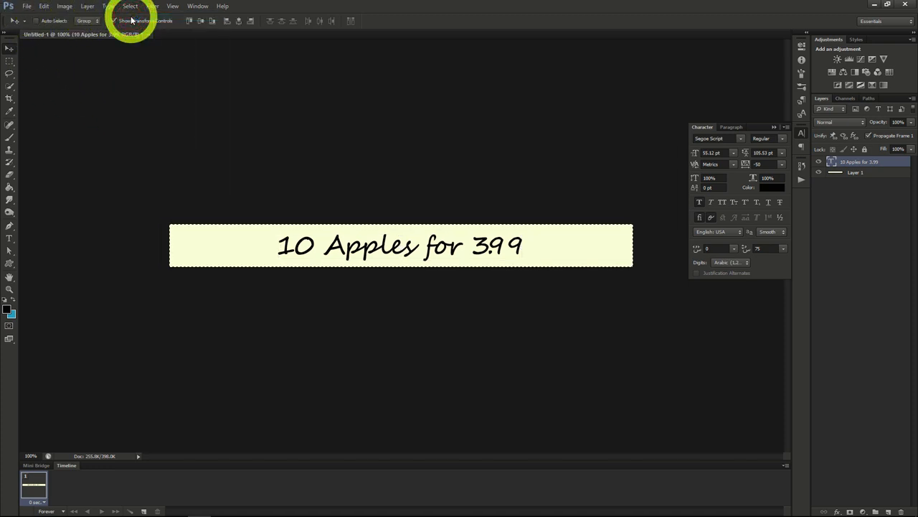
left_click(238, 21)
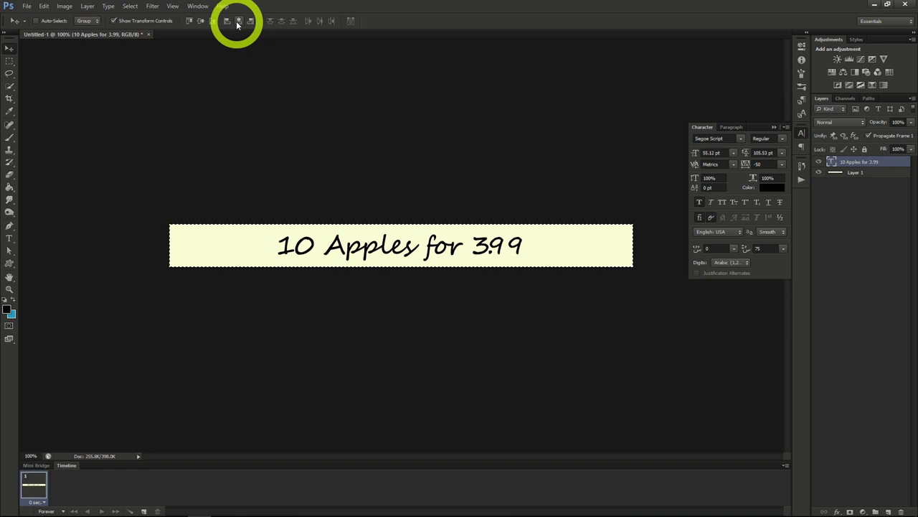
left_click(240, 22)
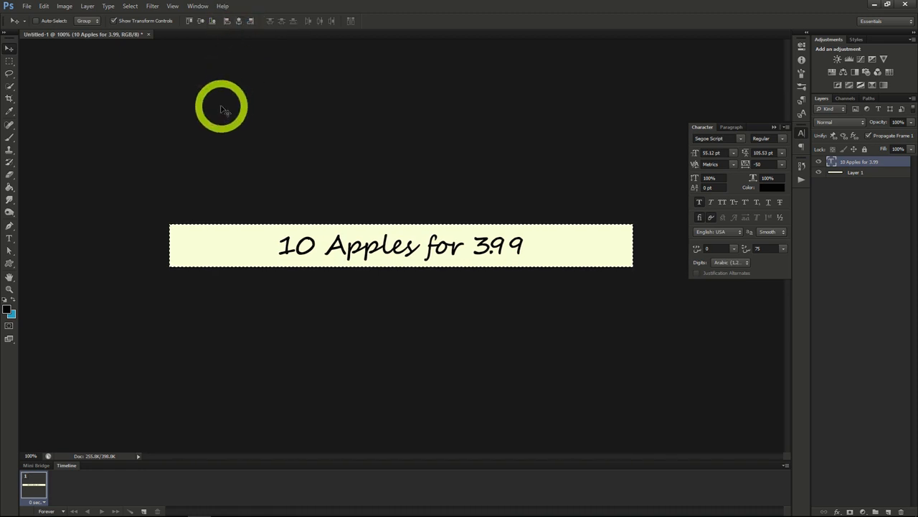
Open redrome_300.jpg and copy the entire apple image.
key("ctrl+o")
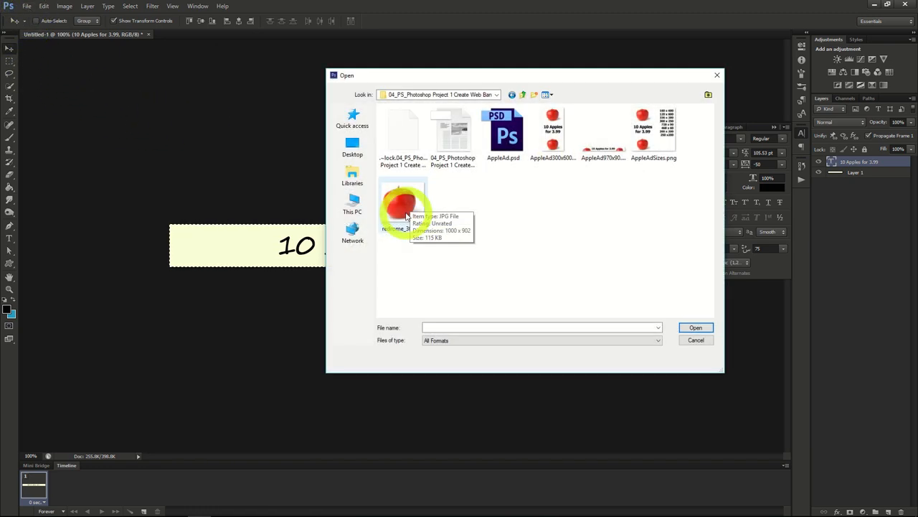
left_click(406, 214)
double_click(405, 214)
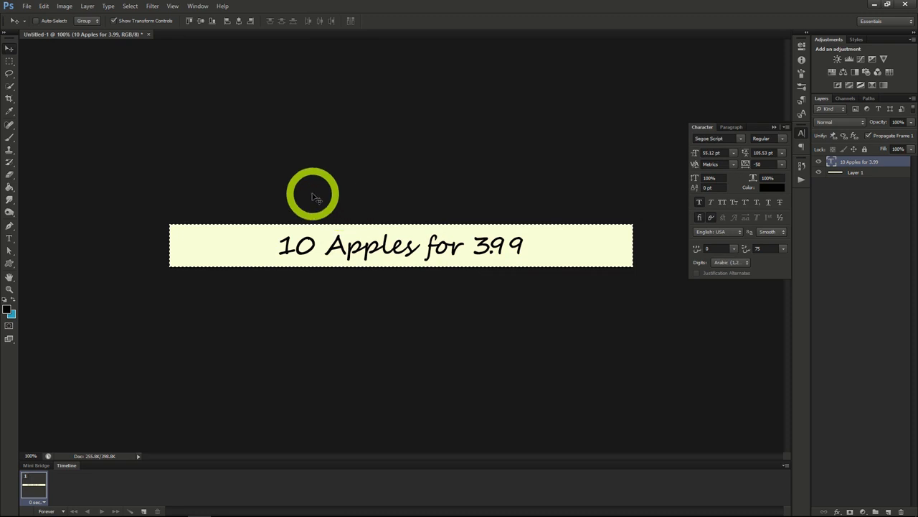
left_click(129, 6)
left_click(128, 16)
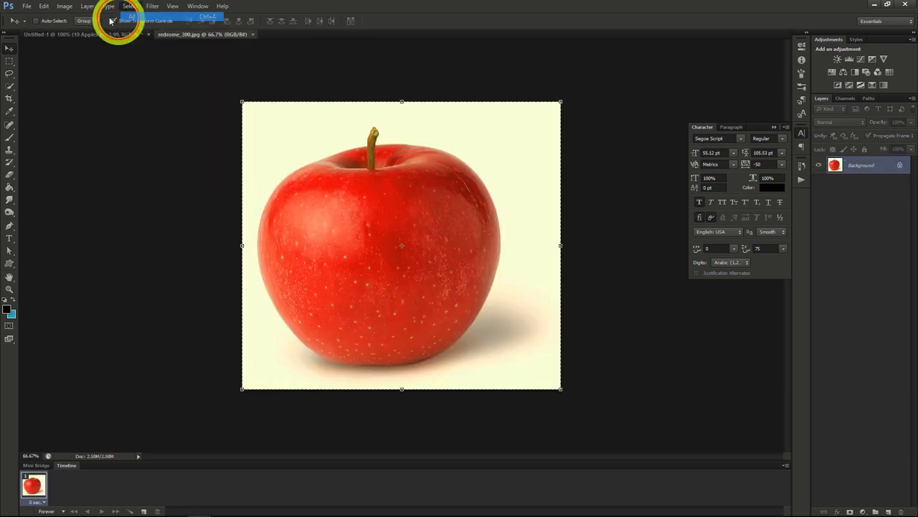
left_click(43, 6)
left_click(47, 70)
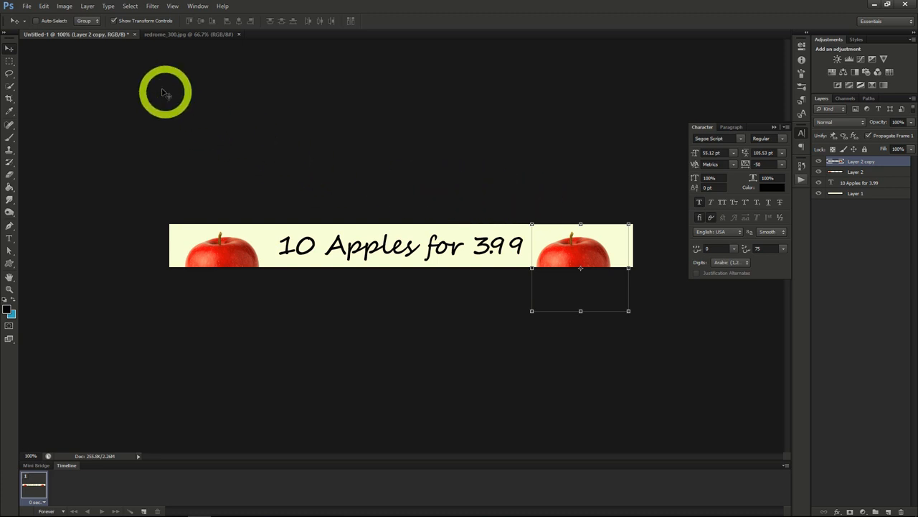
Save the banner as appleAd1.psd with maximized compatibility.
left_click(26, 6)
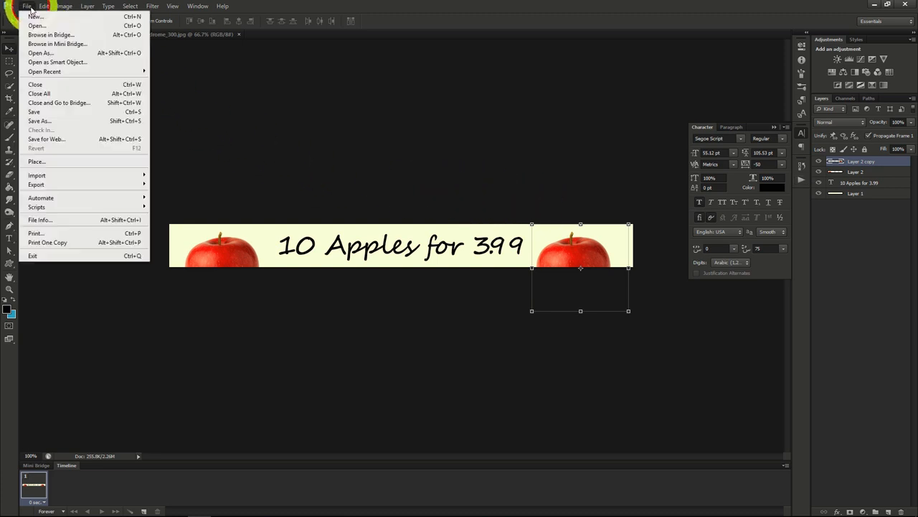
left_click(49, 122)
type("applead01")
key("Return")
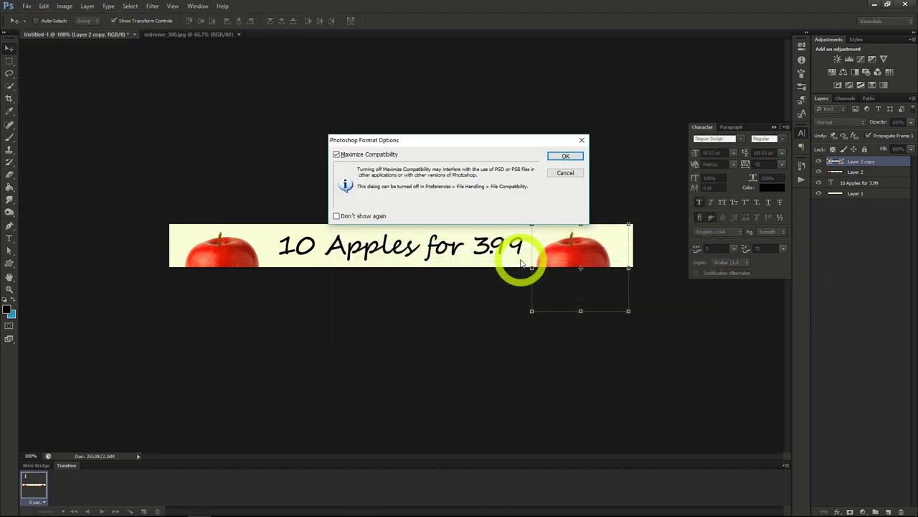
left_click(559, 155)
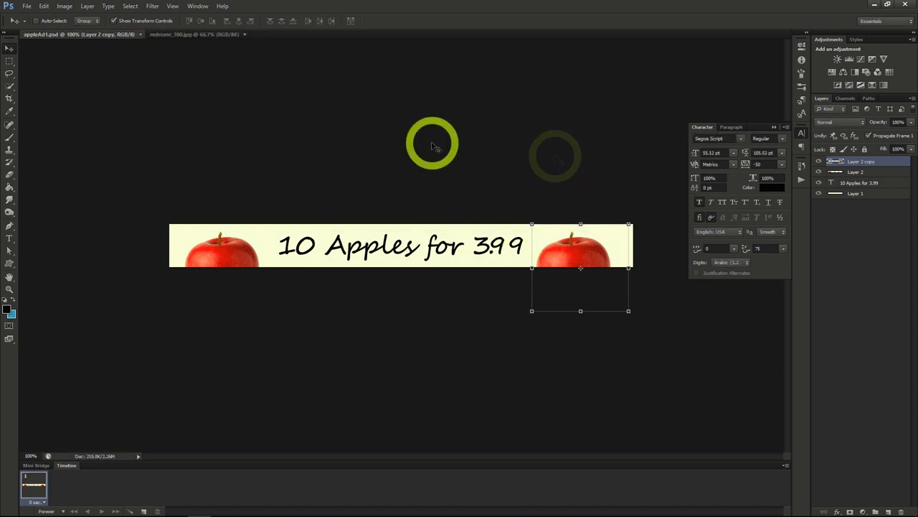
Resize the canvas to 300 pixels wide and 600 pixels high, keeping the center anchor.
left_click(64, 7)
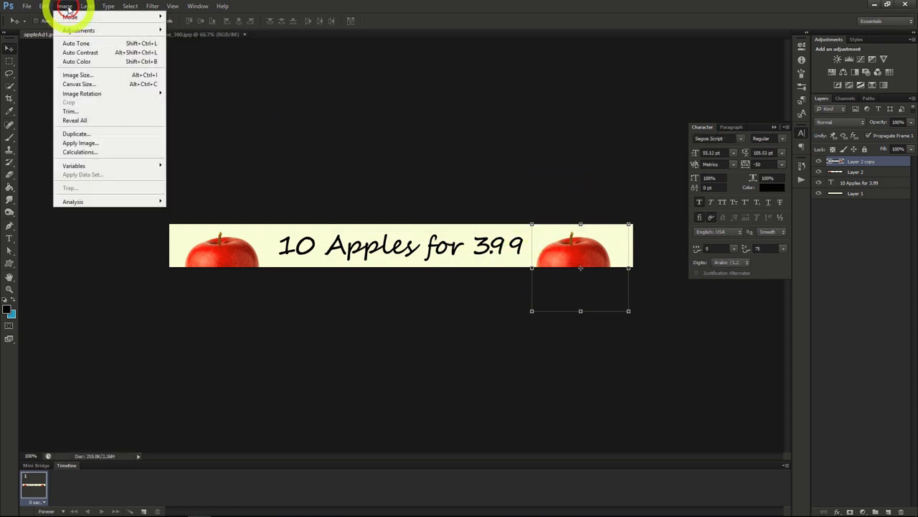
left_click(89, 85)
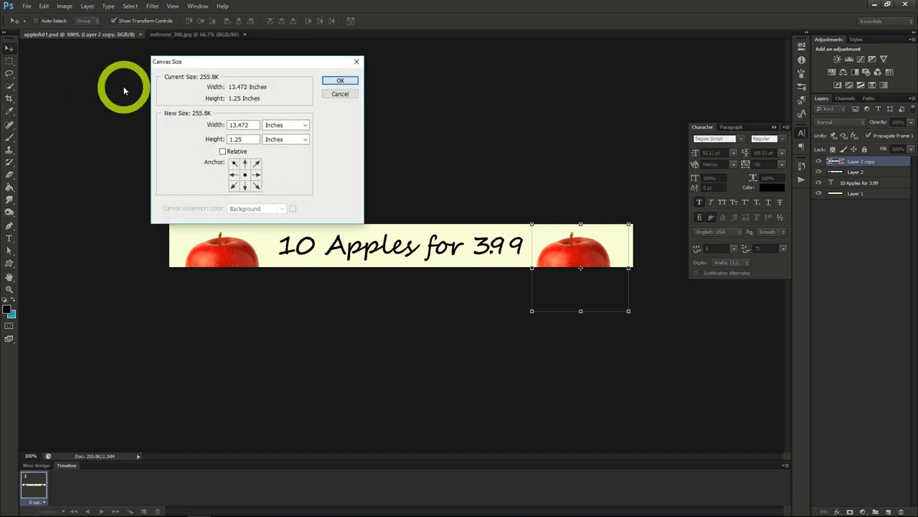
left_click(274, 126)
left_click(286, 139)
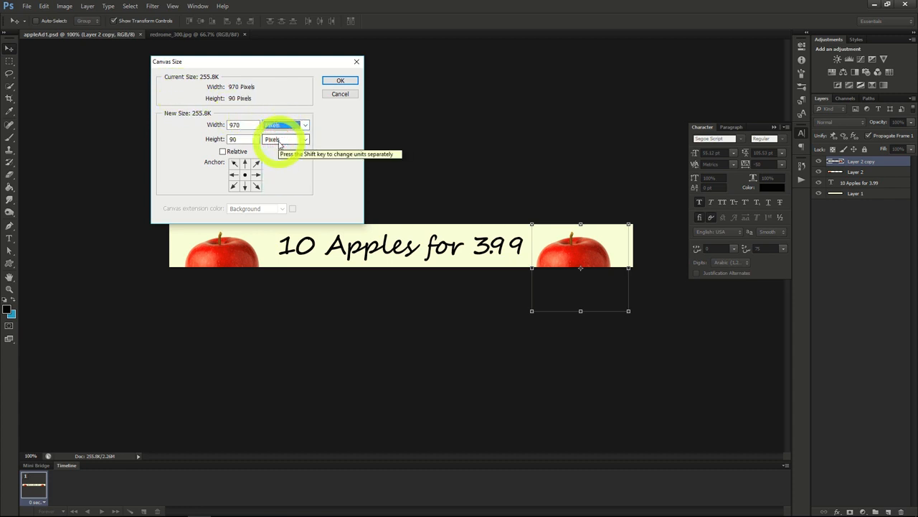
left_click_drag(247, 125, 197, 122)
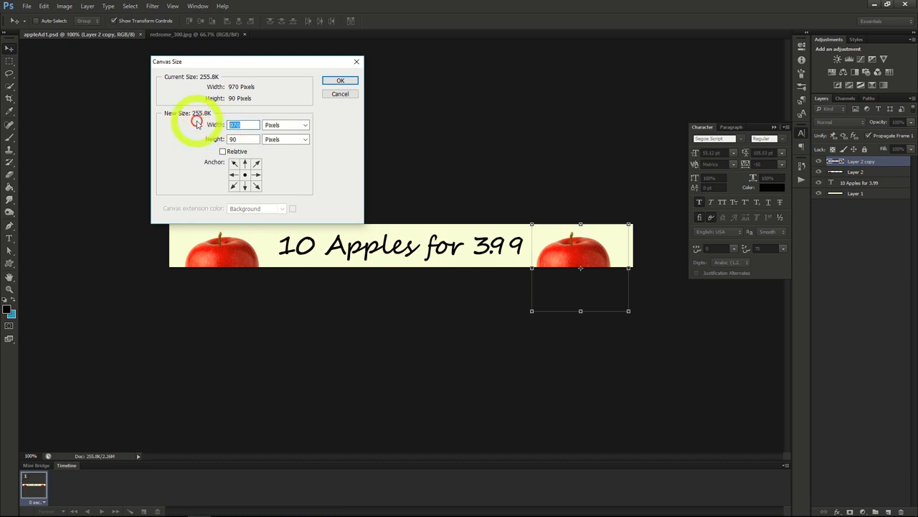
type("300")
key("Tab")
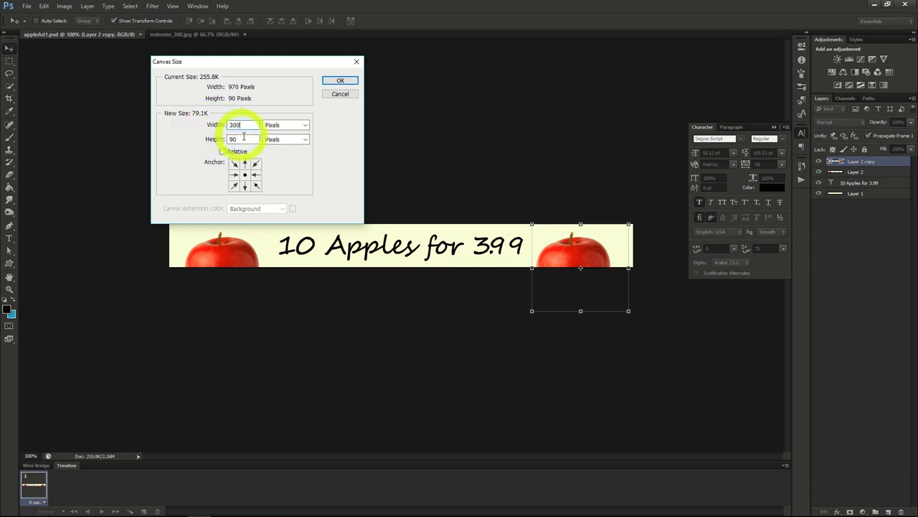
type("60")
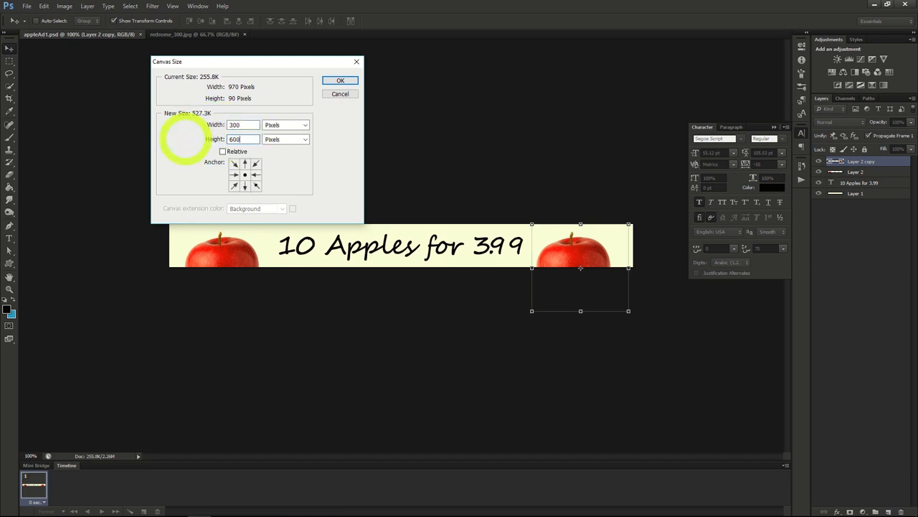
type("0")
left_click(340, 80)
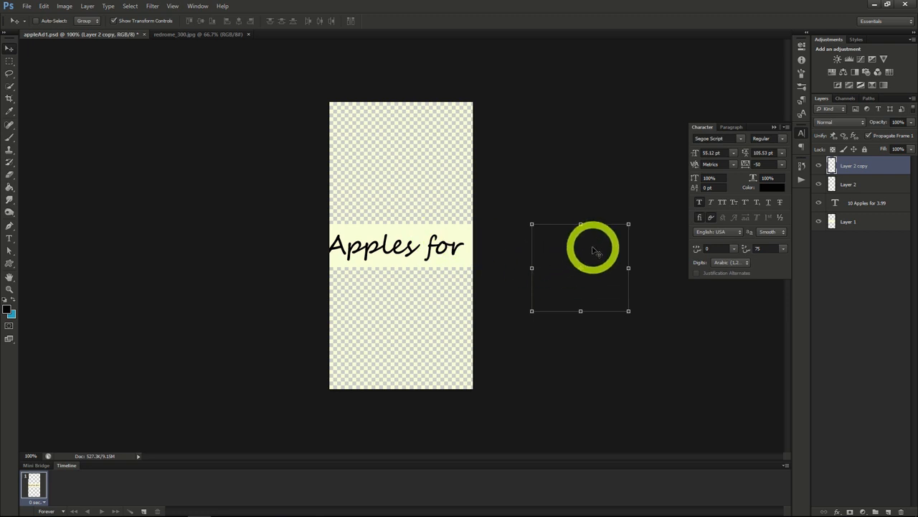
Move one apple layer to the lower end of the canvas and the other to the upper end.
mouse_move(602, 244)
left_mouse_down()
mouse_move(420, 312)
mouse_move(422, 319)
left_mouse_up()
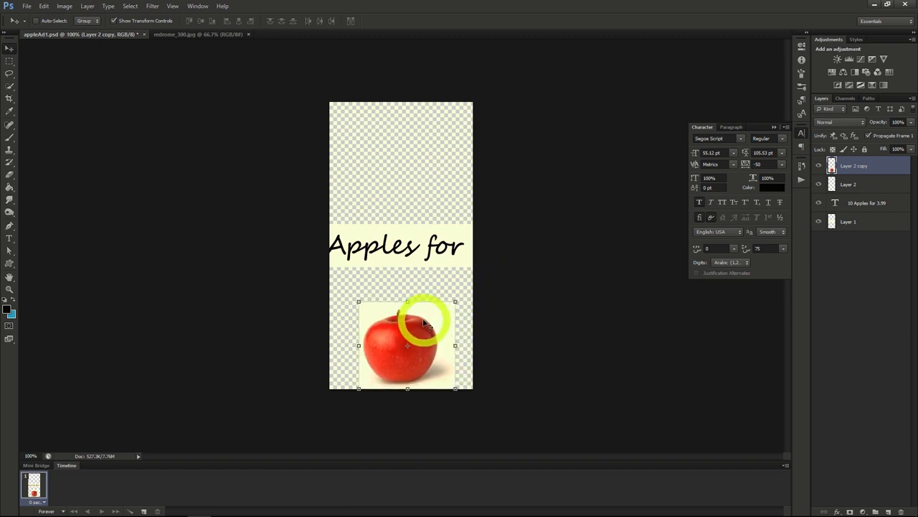
left_click(837, 183)
left_click_drag(246, 249, 346, 196)
left_click_drag(347, 196, 423, 128)
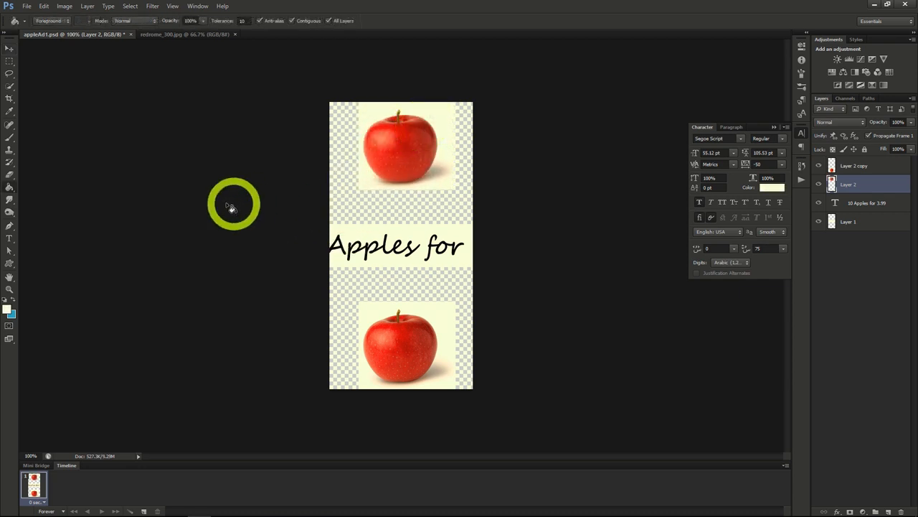
Fill the transparent areas above and below the text with the light foreground color, using Layer 1 for the background.
left_click(10, 186)
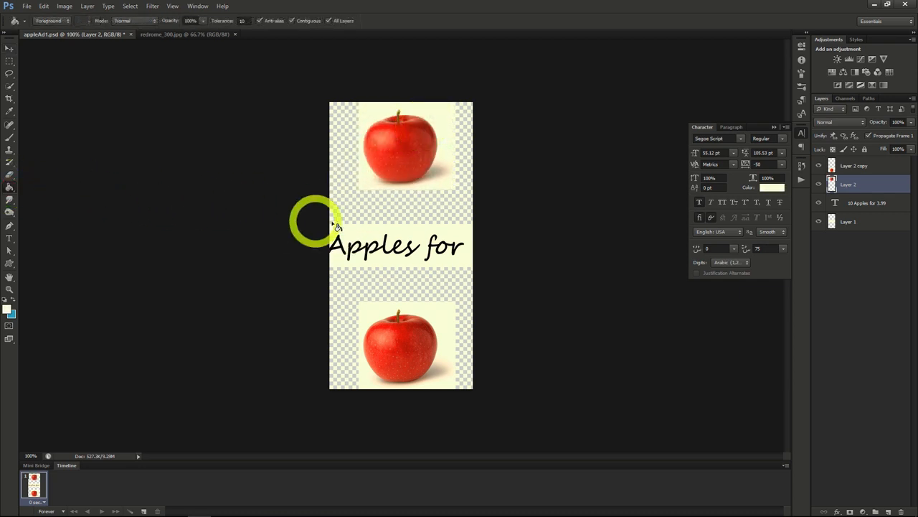
left_click(391, 216)
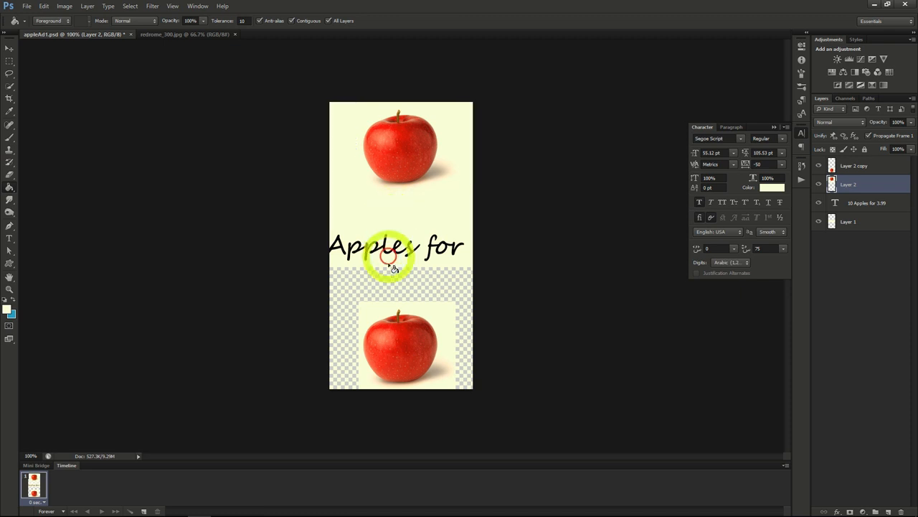
left_click(392, 285)
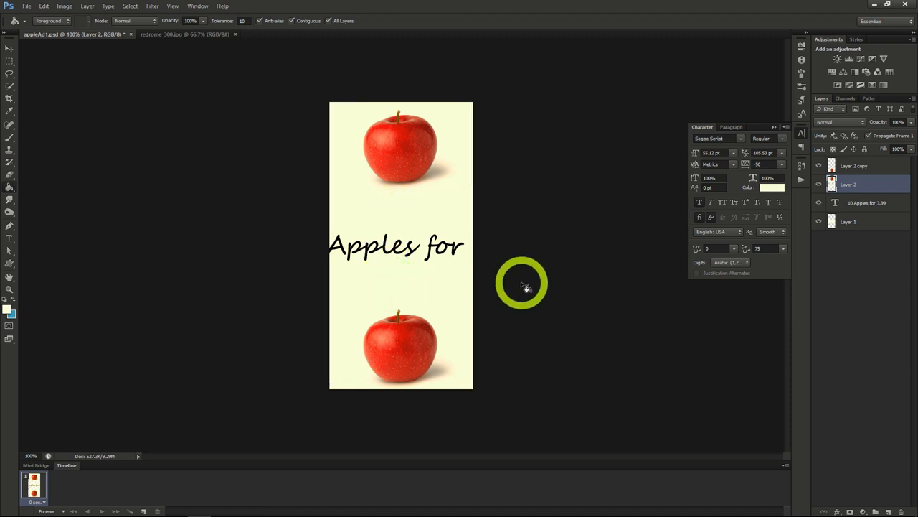
left_click(852, 221)
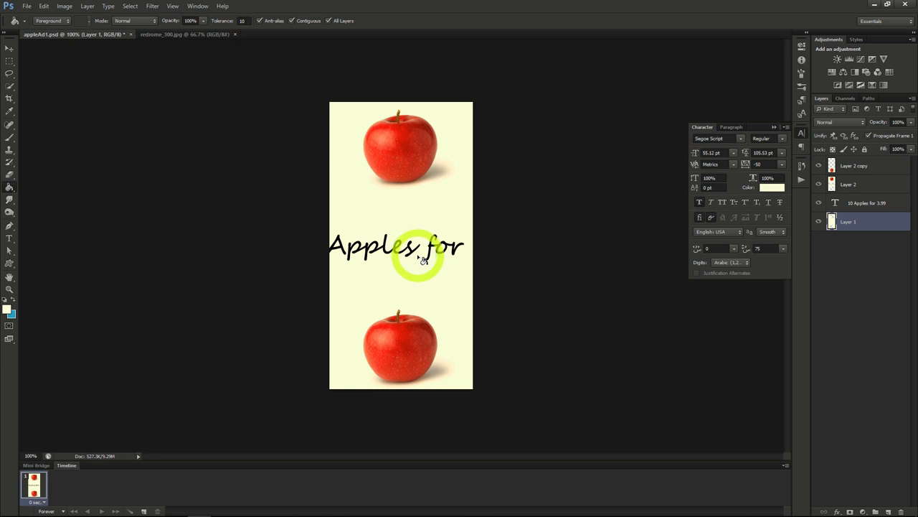
Break the "10 Apples for 3.99" text onto two lines before "for" and move it into the canvas between the apples.
left_click(10, 237)
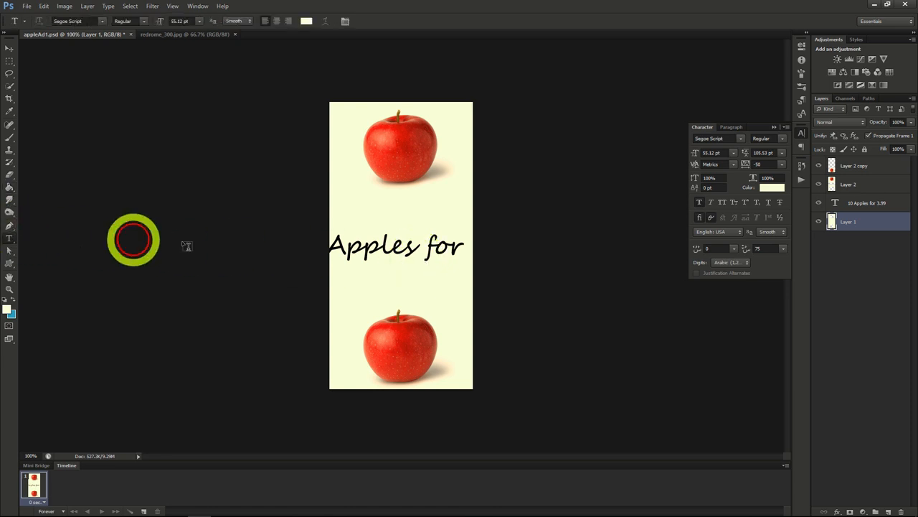
left_click(332, 247)
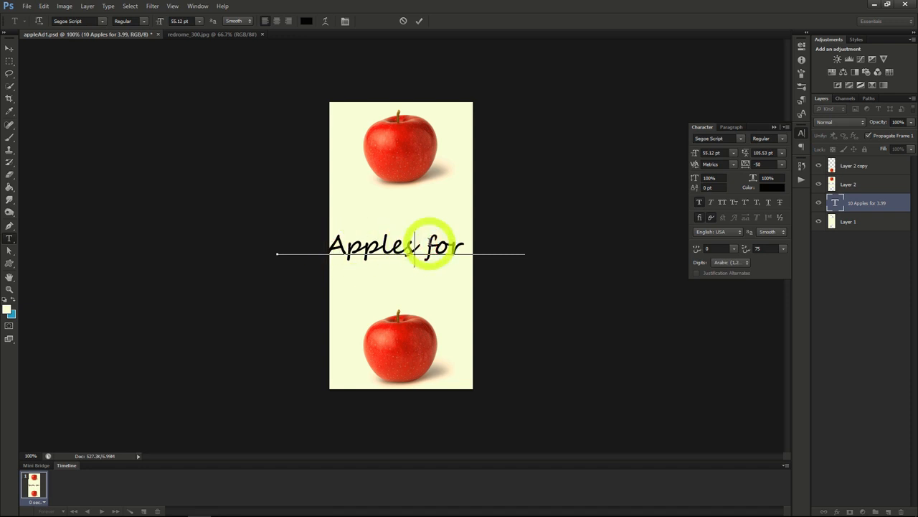
key("Return")
left_click_drag(410, 266, 520, 240)
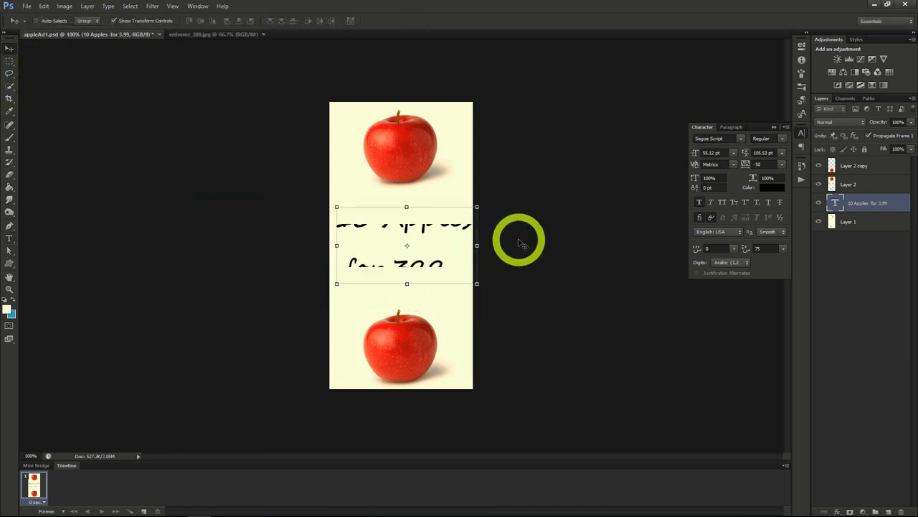
Move the text layer above both apple layers and shift the text slightly to fit within the canvas width.
left_click_drag(863, 207, 858, 165)
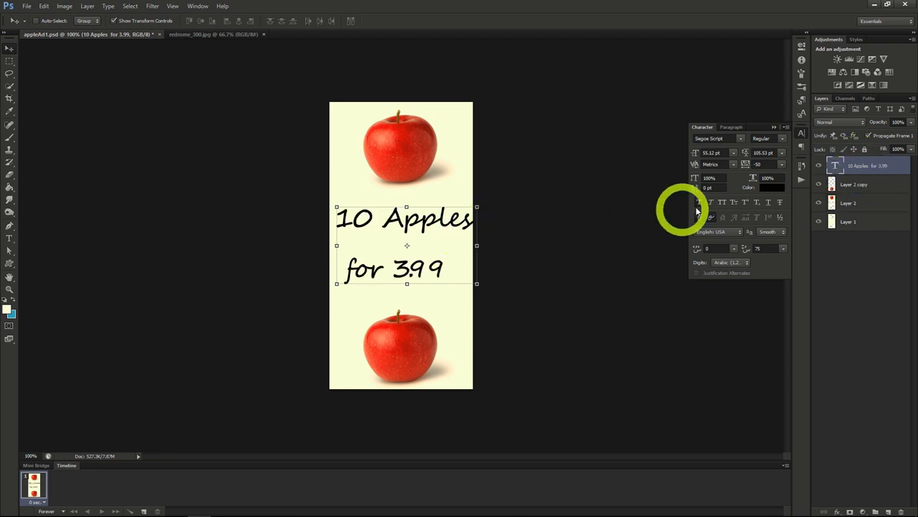
left_click_drag(431, 230, 426, 231)
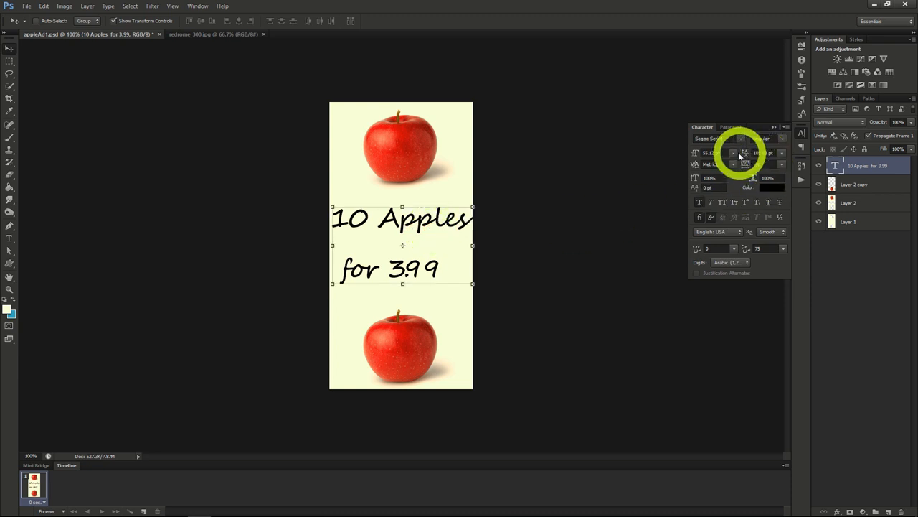
Center-align the two-line text, reposition it between the apples, and set its font size to 44.12 pt with 52.53 pt leading.
left_click(734, 128)
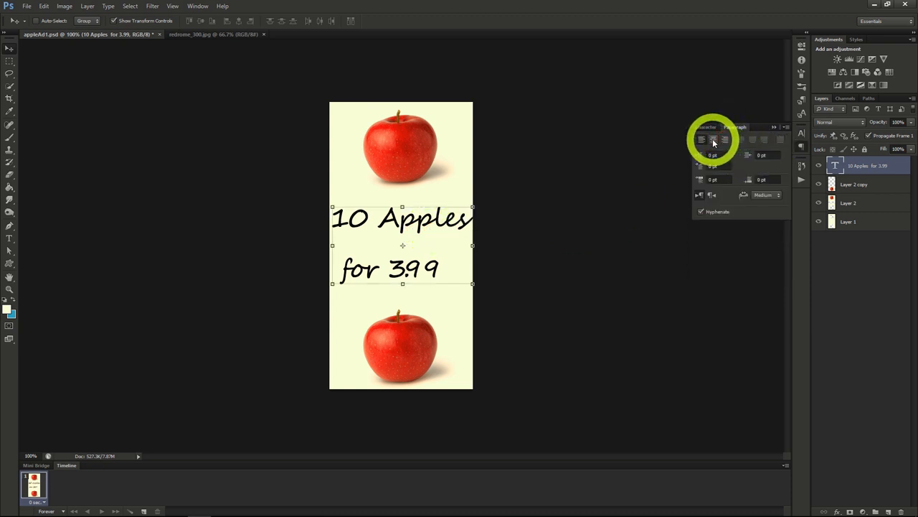
left_click(713, 138)
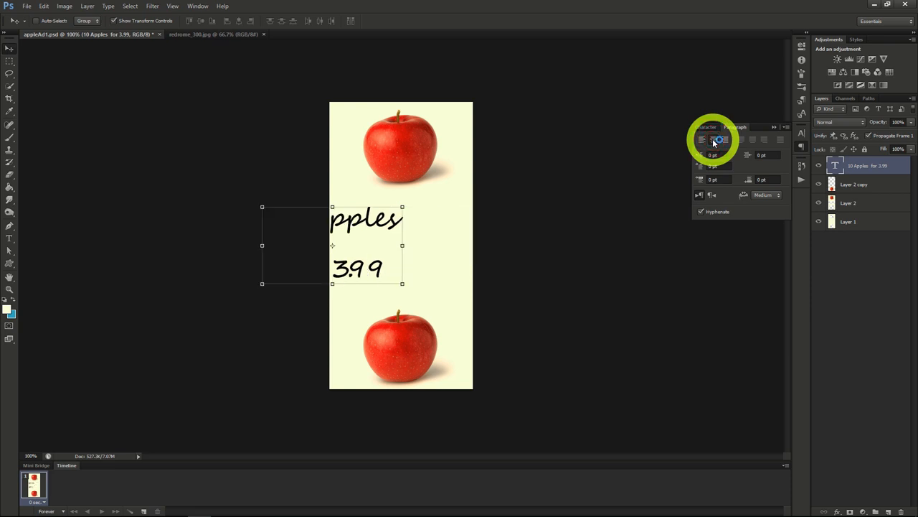
left_click_drag(451, 256, 514, 248)
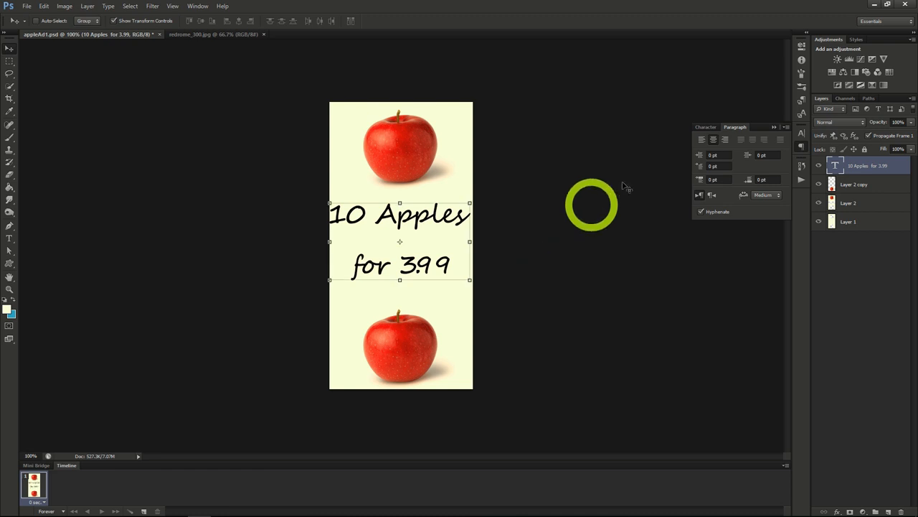
left_click(706, 128)
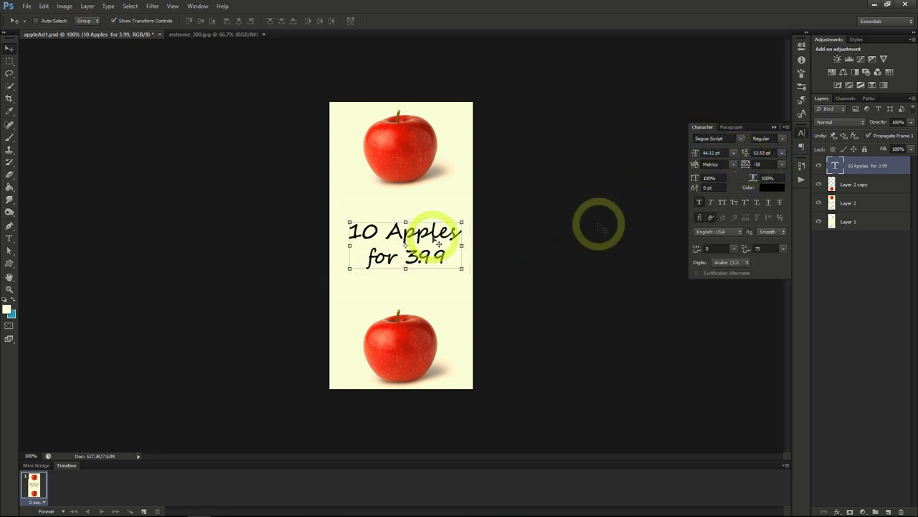